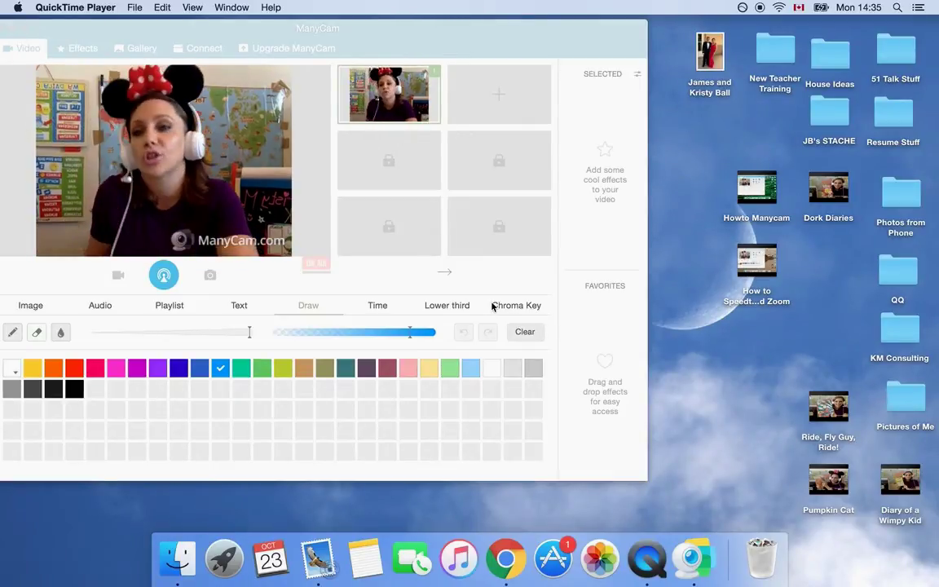
Search Google for 'download zoom' in a new browser window and open the 'Download Center - Zoom' result
left_click(506, 562)
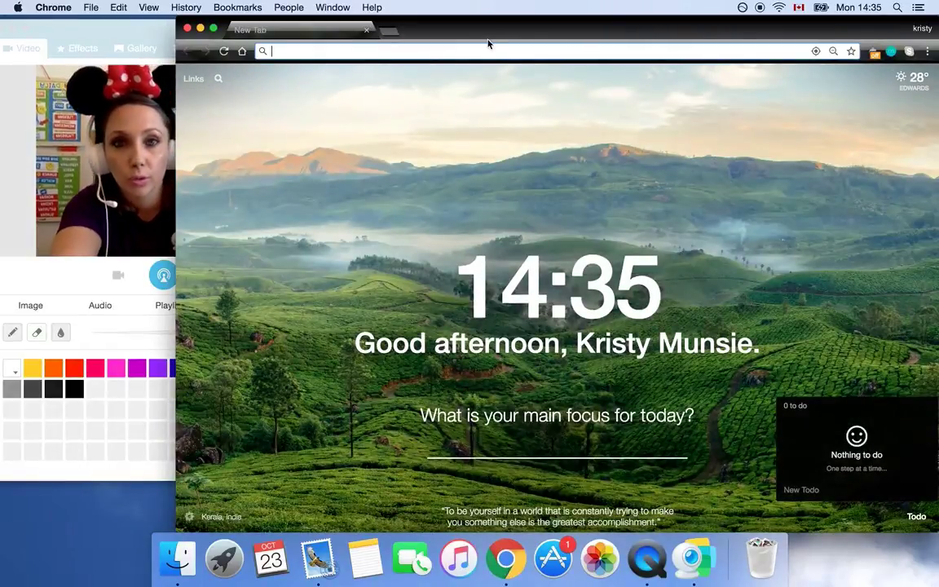
type("downl")
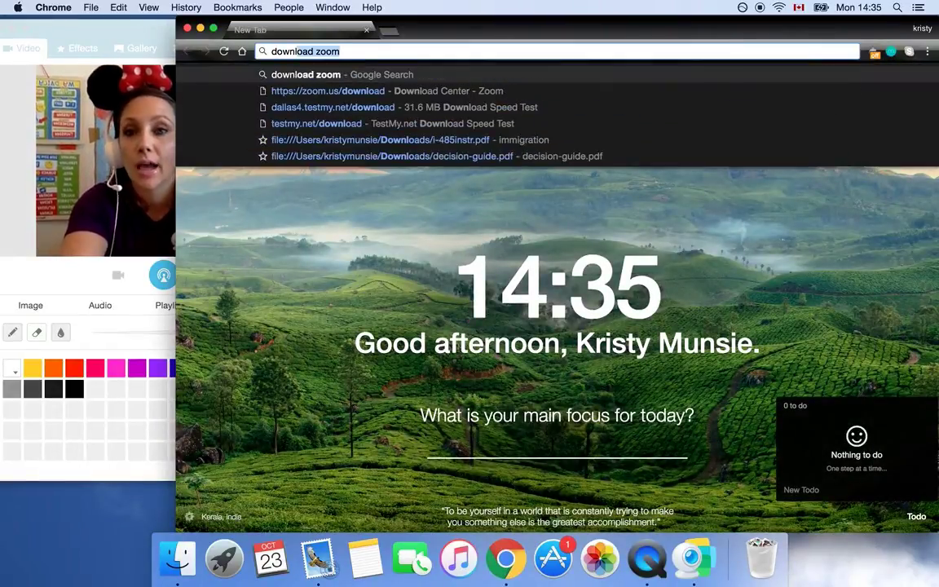
type("oad zoom")
key("Return")
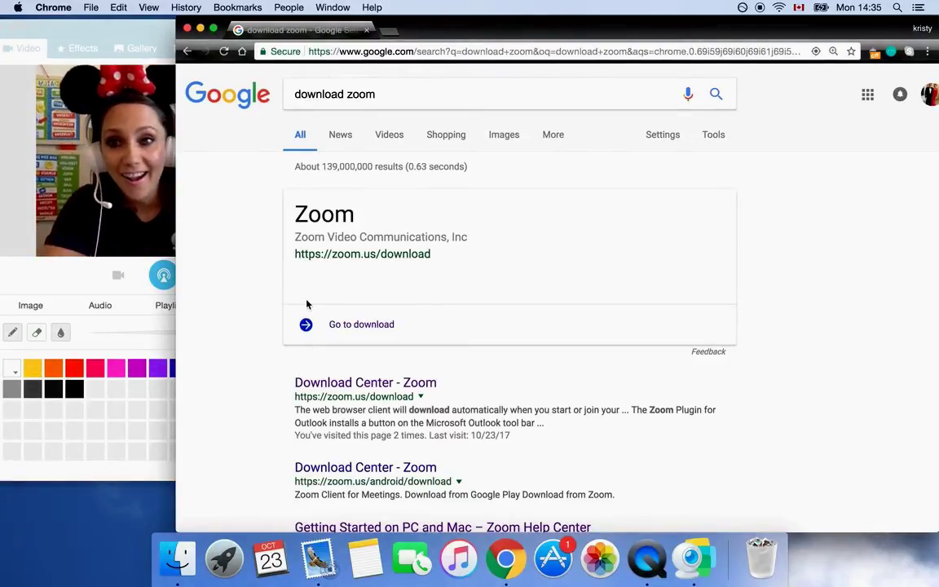
left_click(369, 389)
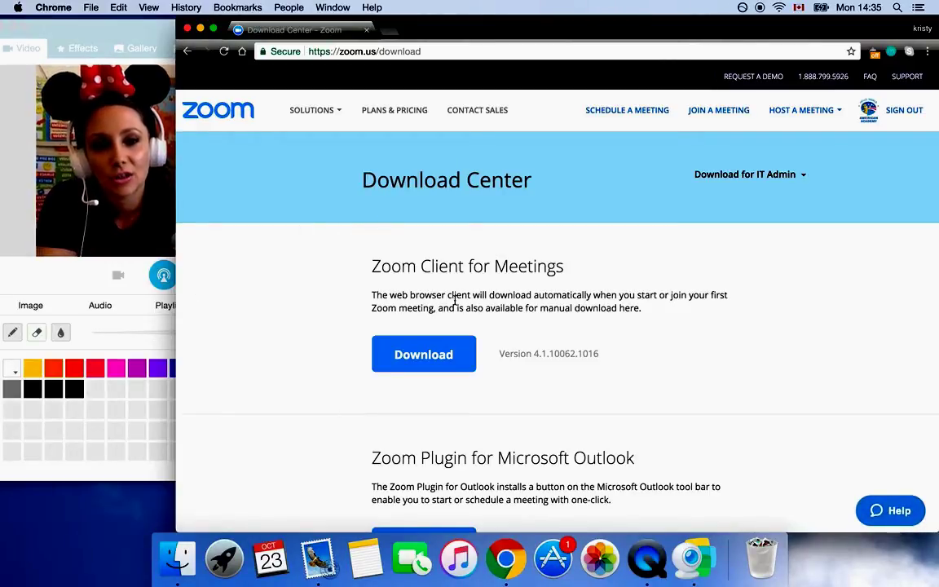
Download and install Zoom Client for Meetings 4.1.10062.1016, then close the Download Center window
left_click(417, 356)
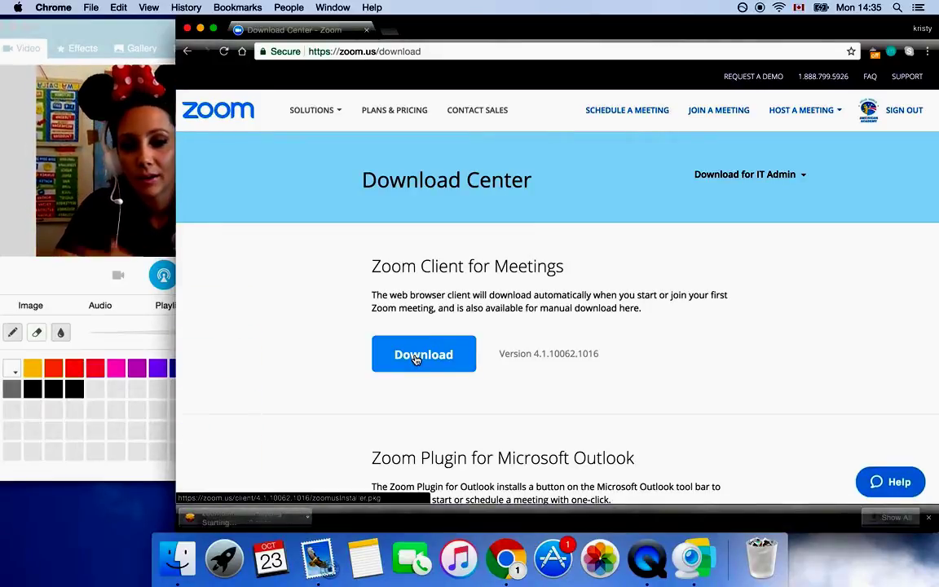
left_click(259, 518)
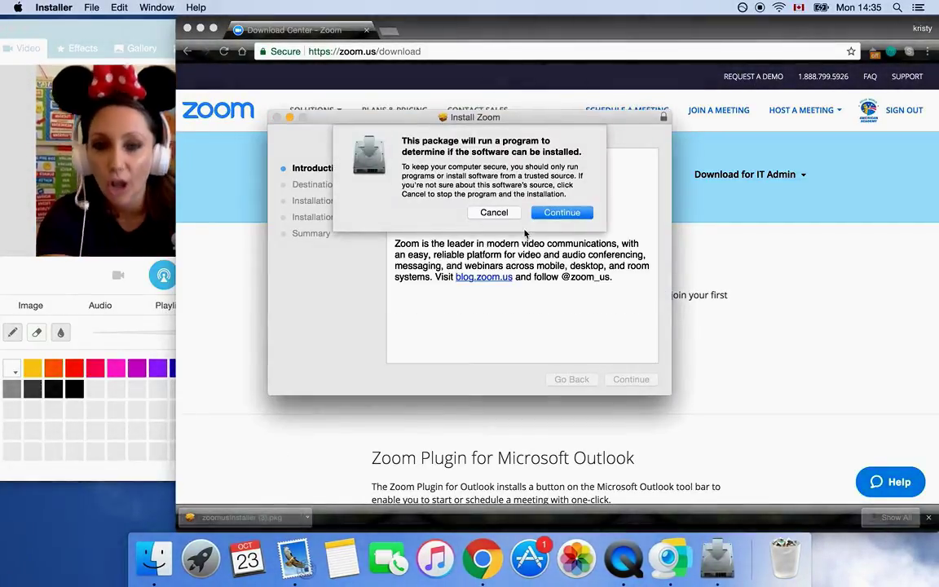
left_click(571, 213)
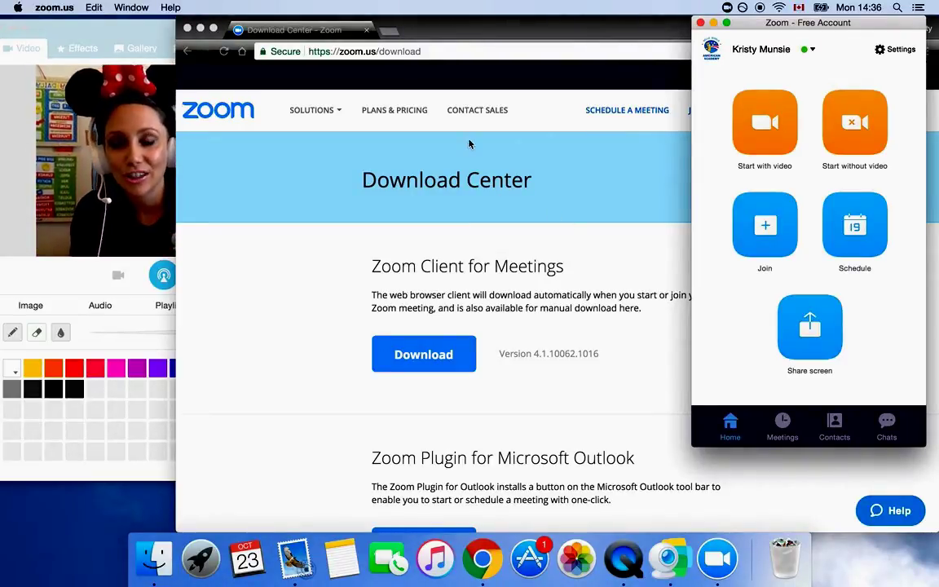
left_click(368, 29)
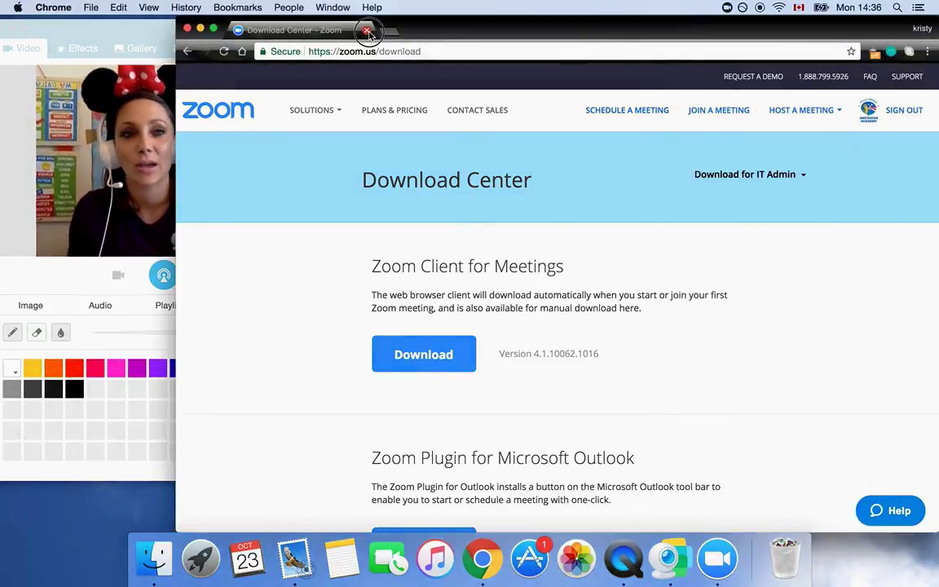
Close the leftover browser window and move the Zoom window next to ManyCam
key("super+w")
left_click_drag(786, 23, 580, 37)
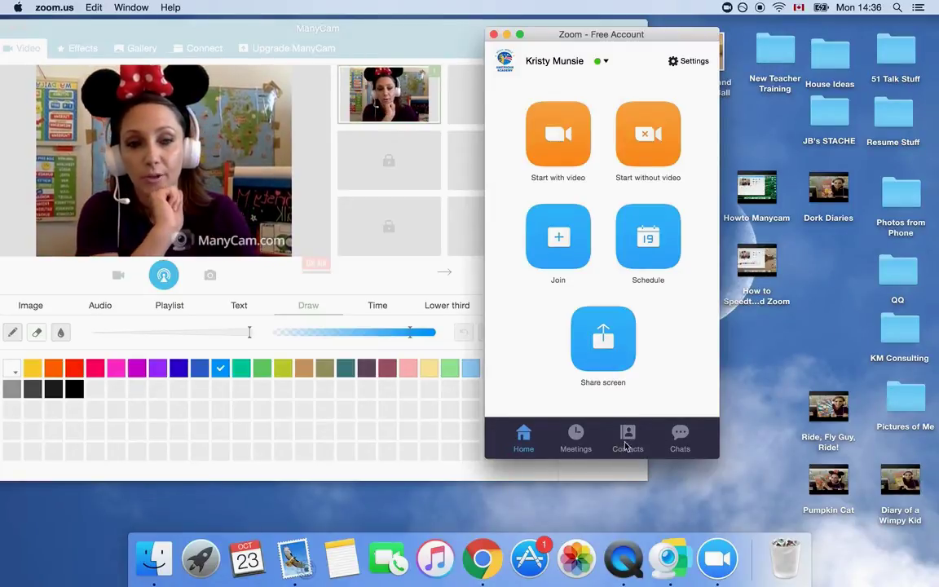
From Contacts, send a contact request to the trainer's e-mail address and close the Add a Contact dialog
left_click(627, 441)
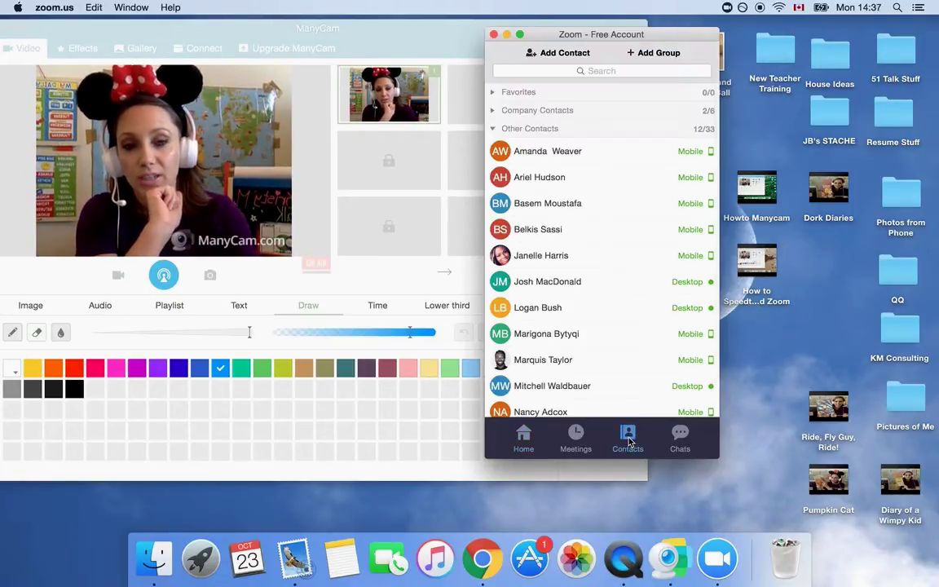
left_click(531, 56)
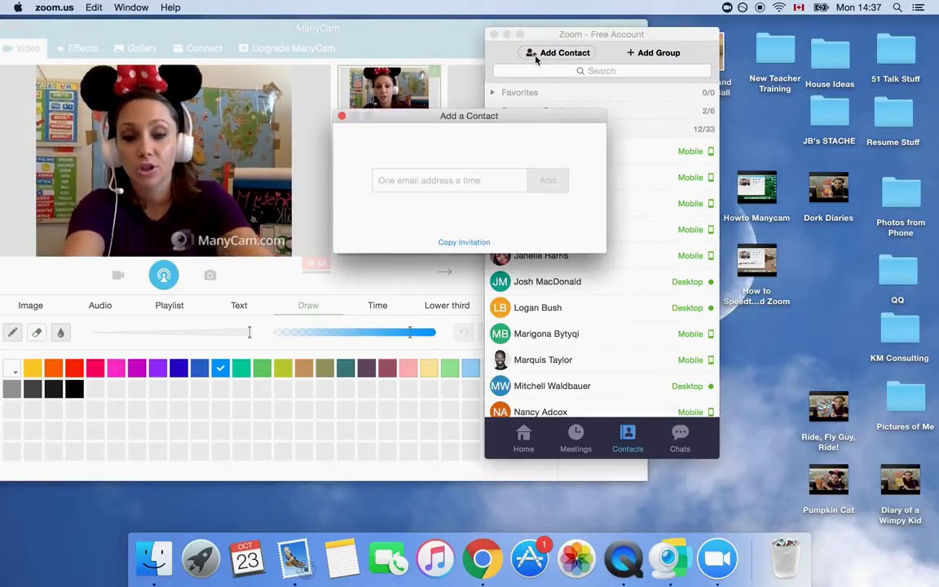
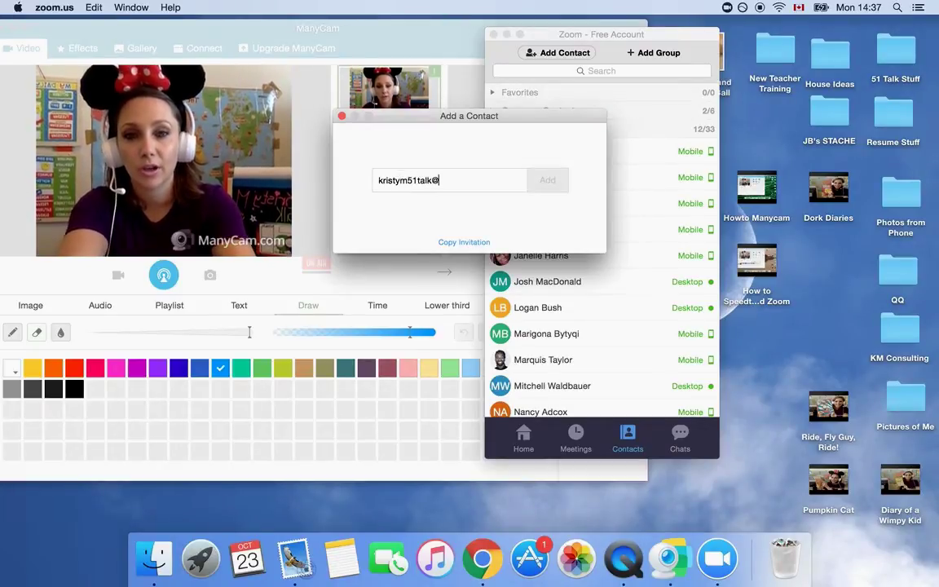
key("super+a")
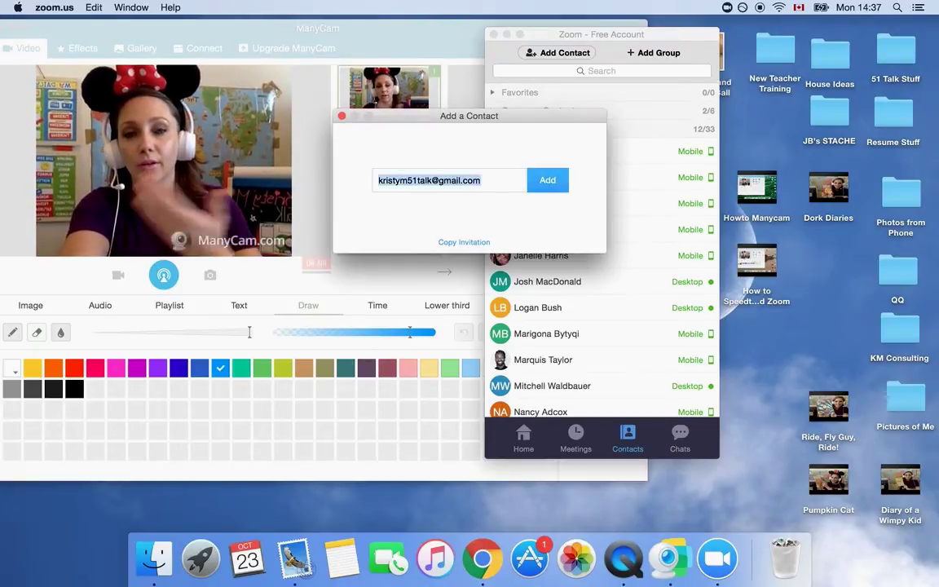
left_click(548, 180)
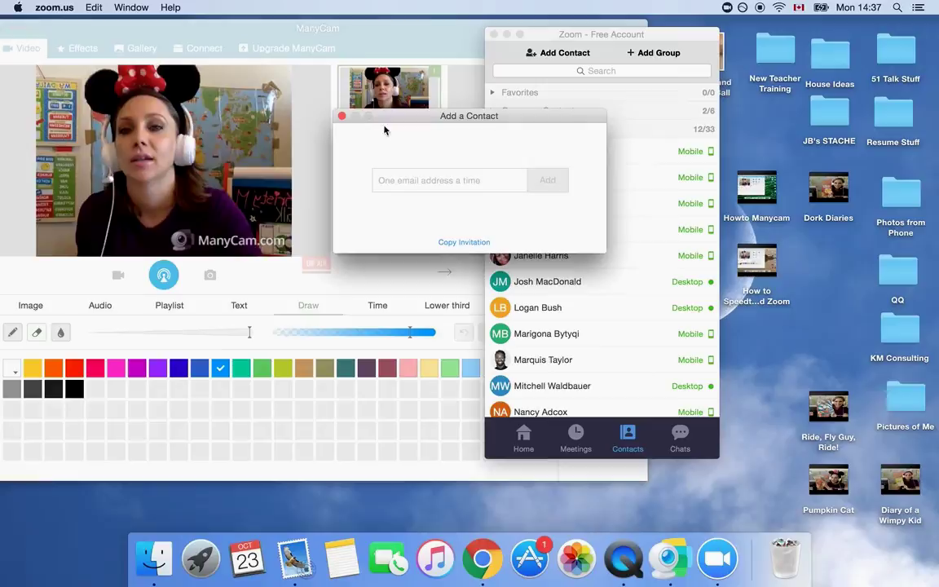
left_click(342, 117)
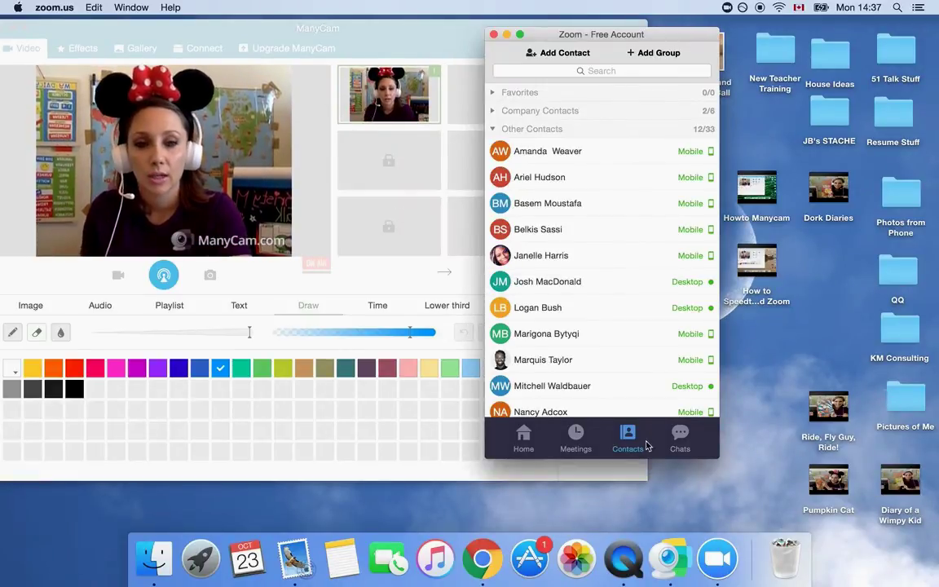
In Chats, view the System Notification confirming the contact accepted the request, then close it
left_click(678, 440)
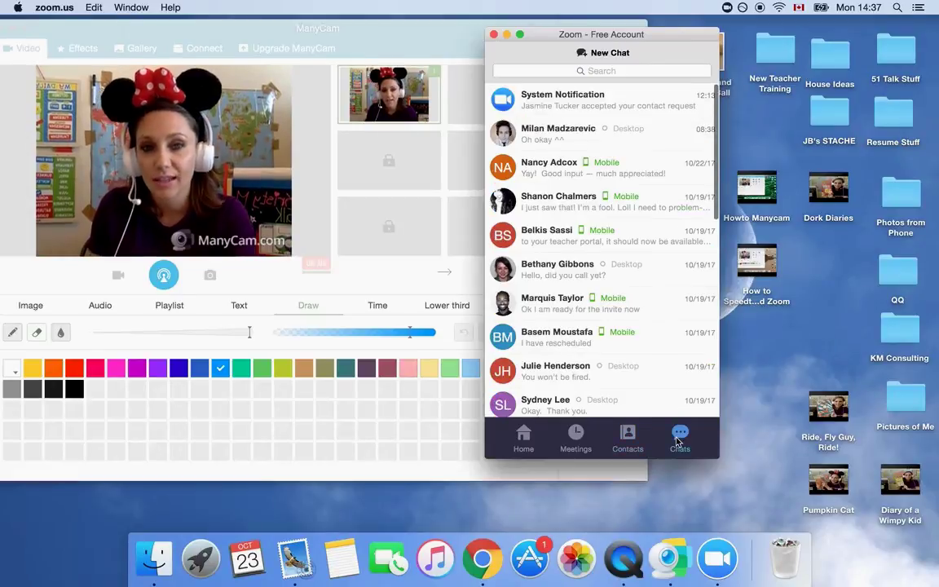
left_click(542, 100)
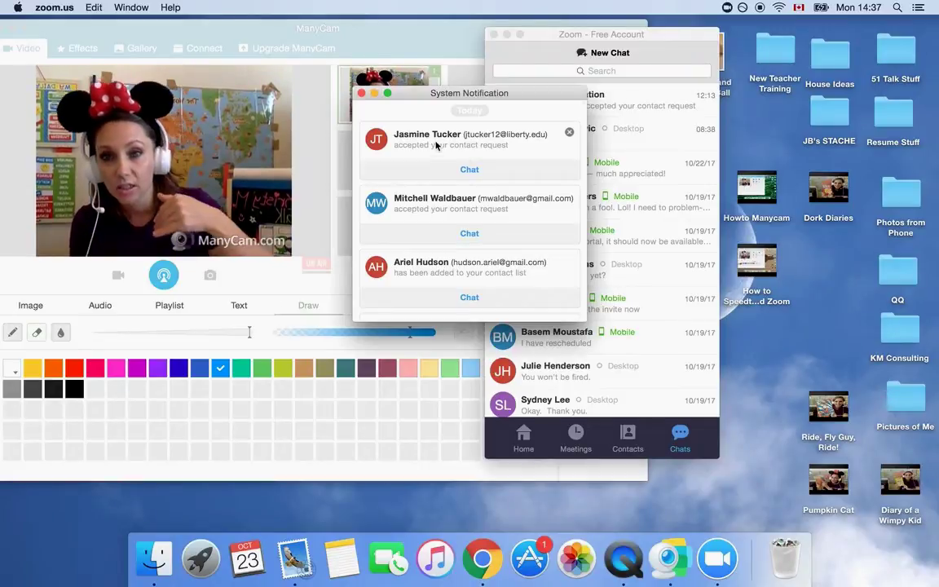
left_click_drag(508, 94, 615, 139)
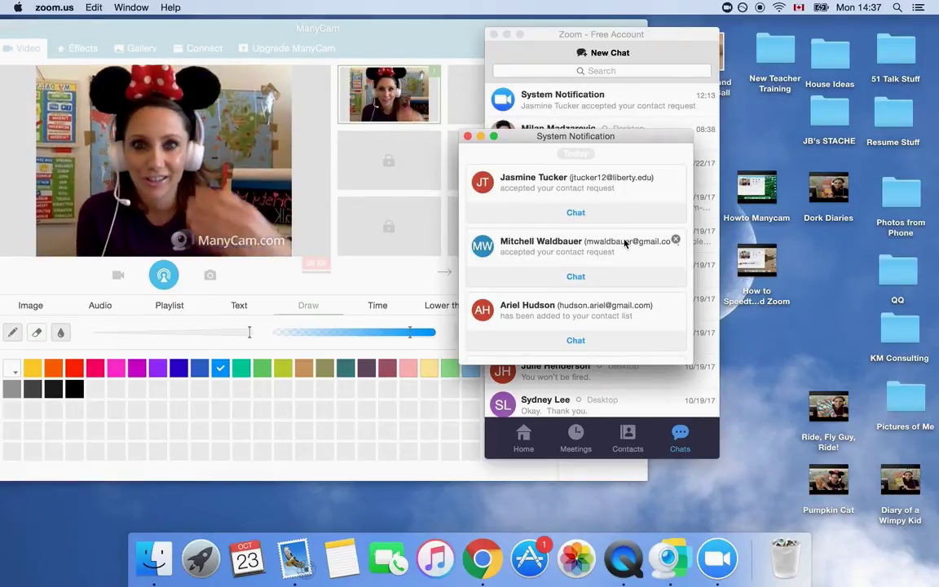
left_click(468, 137)
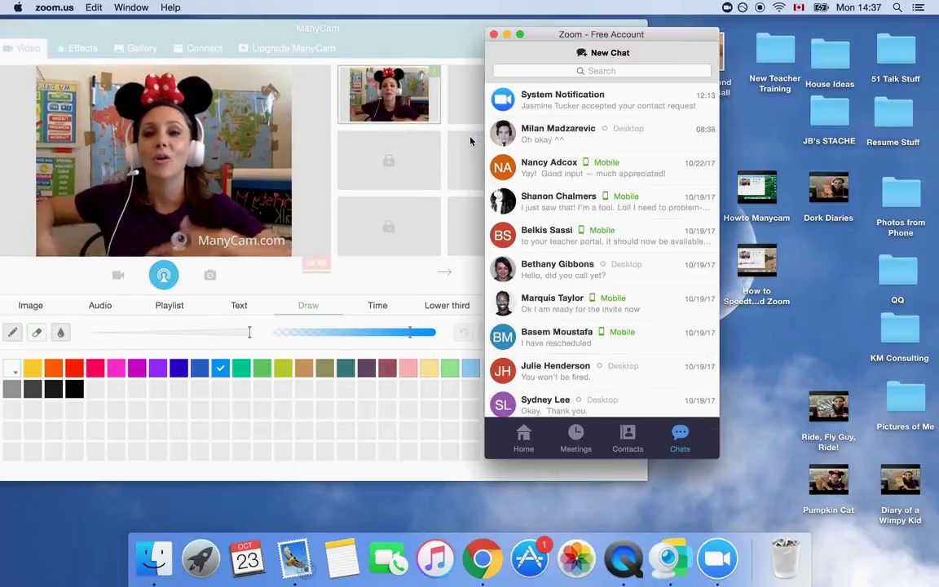
Minimize Zoom to reveal the ManyCam webcam preview
left_click(506, 34)
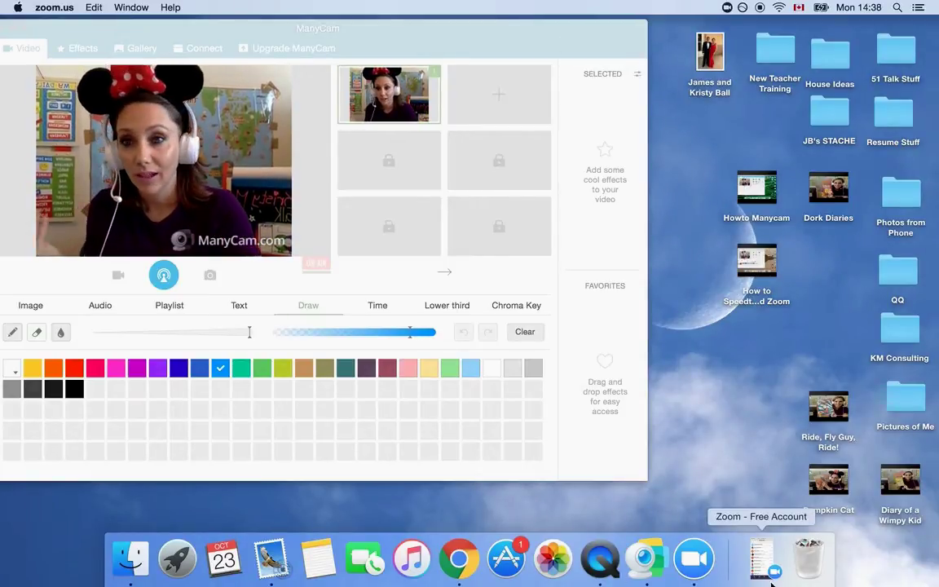
Run a speedtest.net test in Chrome: 16 ms ping, 60.75 Mbps down, 10.89 Mbps up
left_click(459, 573)
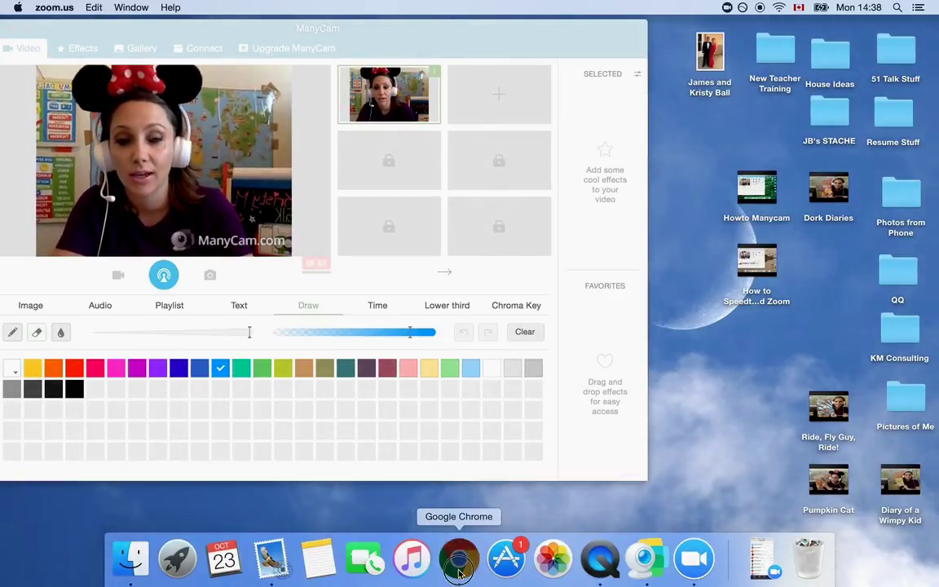
type("speedtest.net")
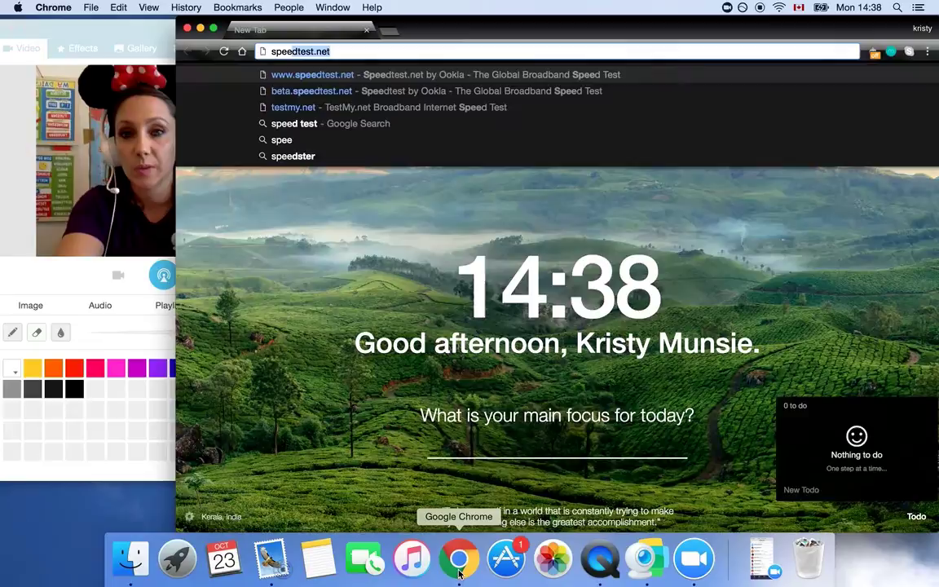
key("Return")
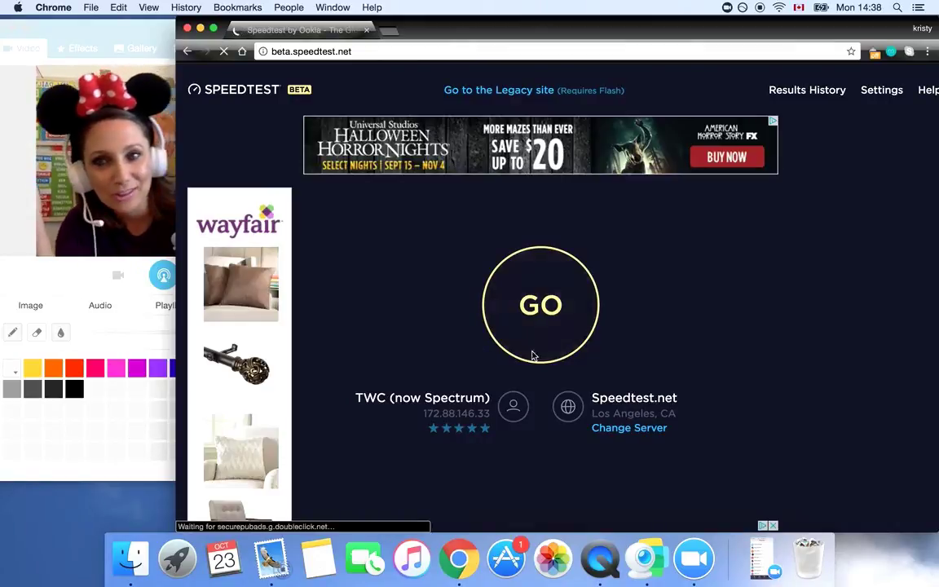
left_click(541, 281)
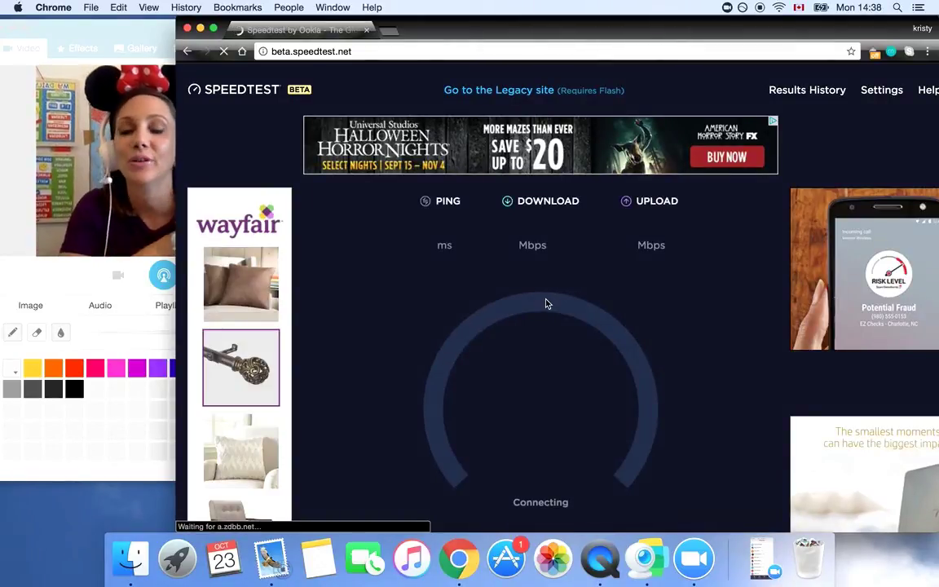
scroll(547, 304, "down", 1)
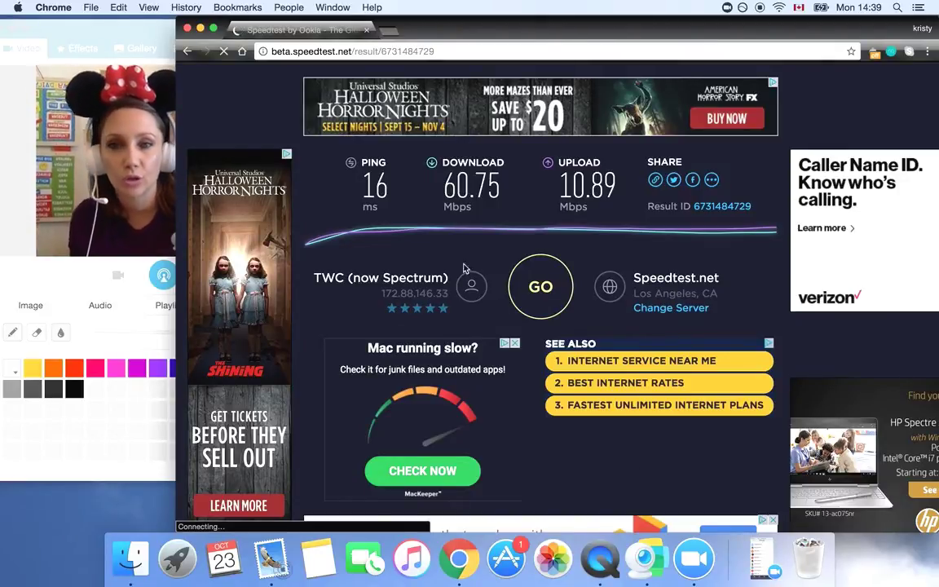
Copy the speed test result page URL and check the Web link in the Share popup
left_click(367, 51)
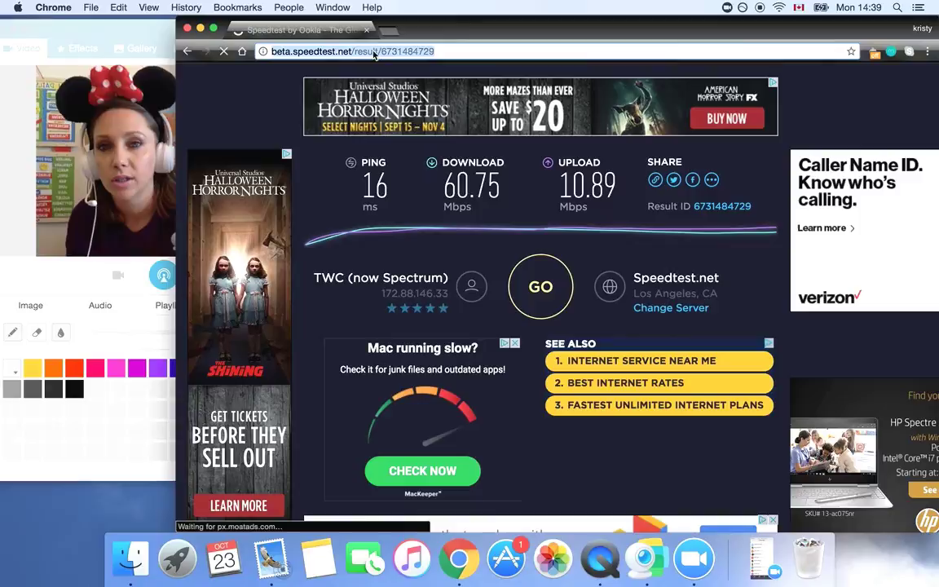
left_click(399, 52)
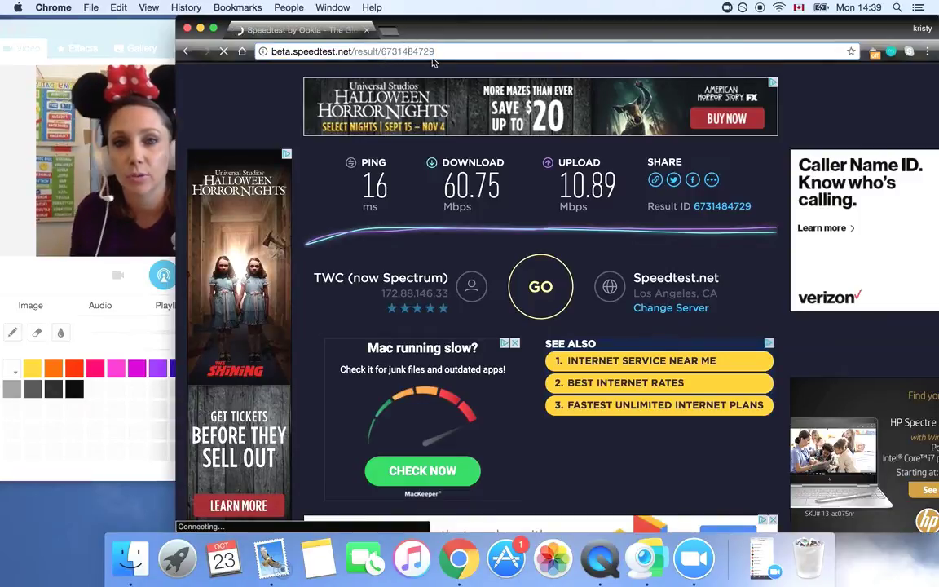
left_click(428, 52)
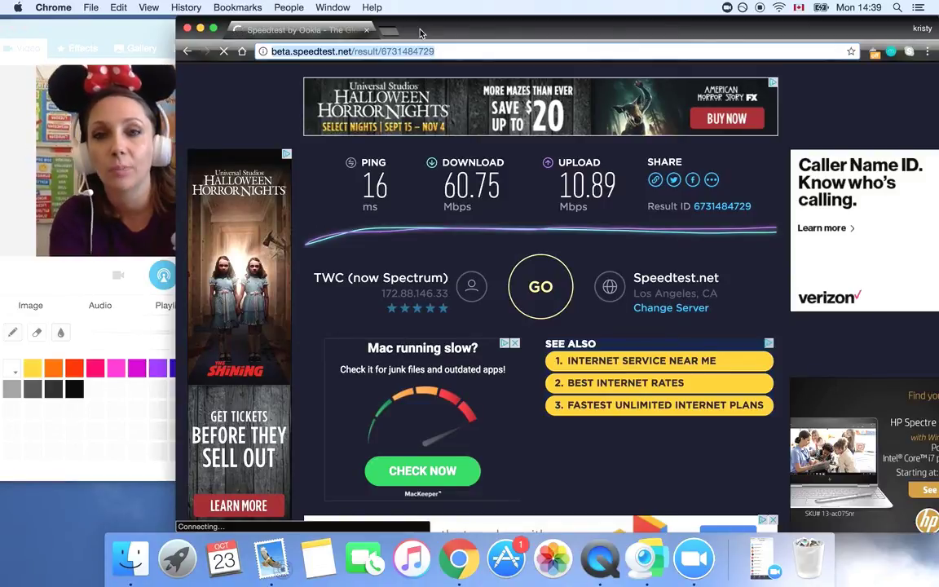
right_click(356, 51)
left_click(381, 70)
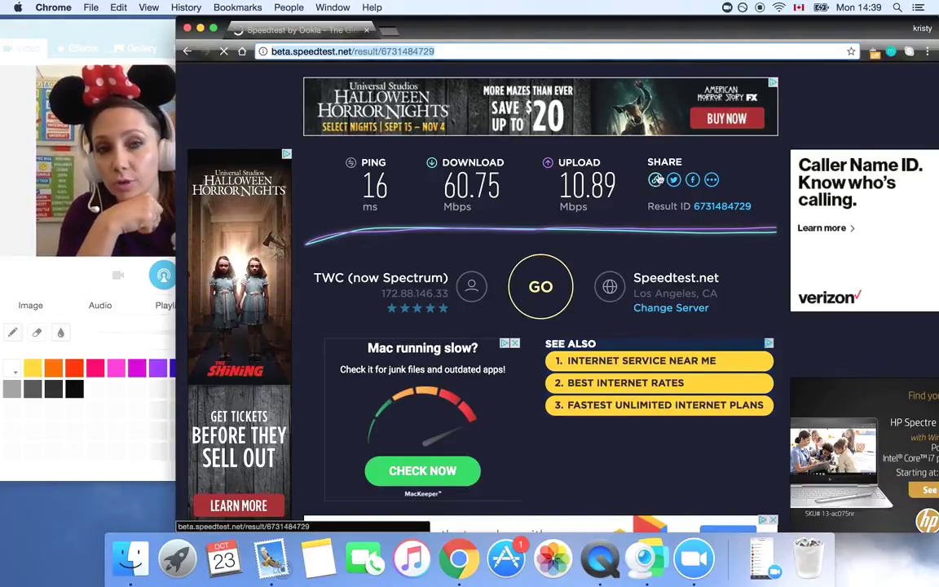
left_click(654, 181)
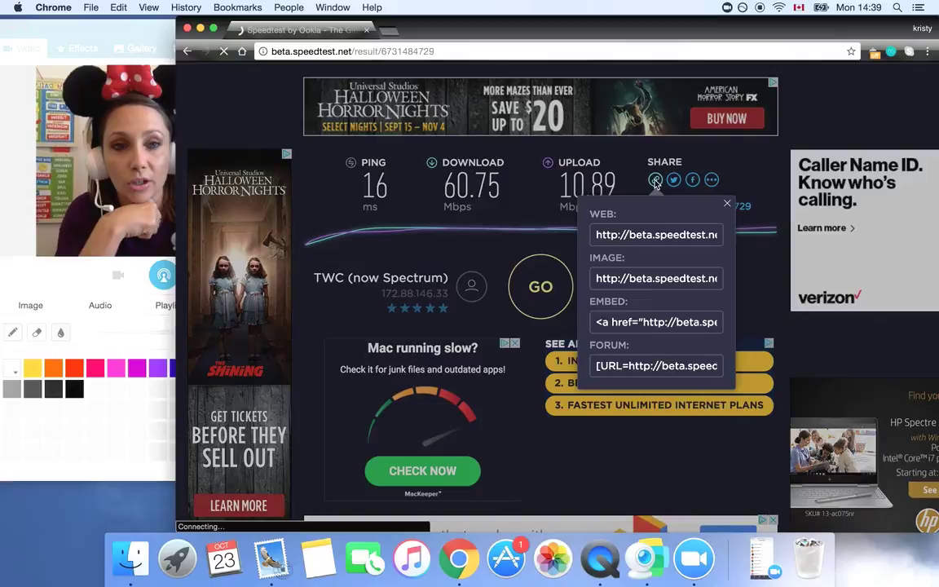
left_click(627, 234)
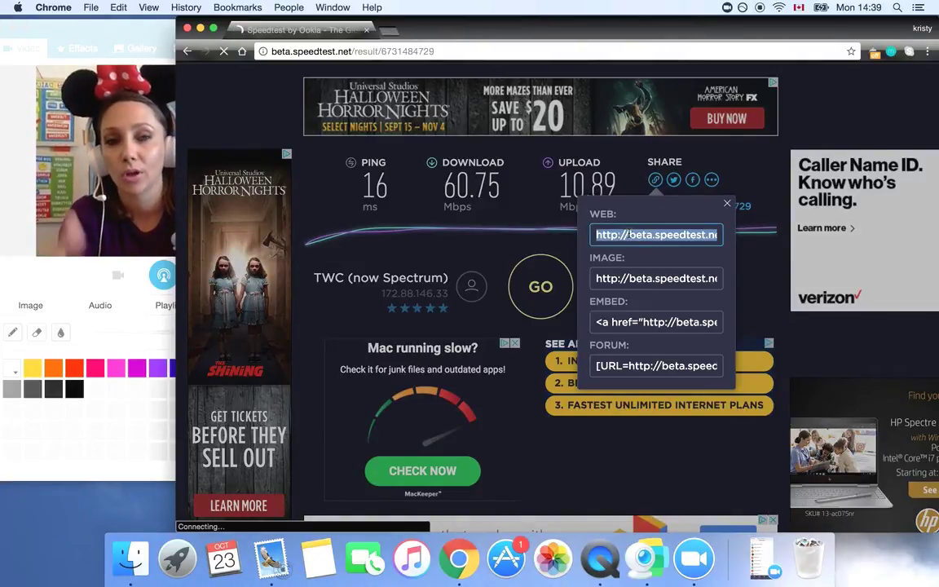
left_click(729, 202)
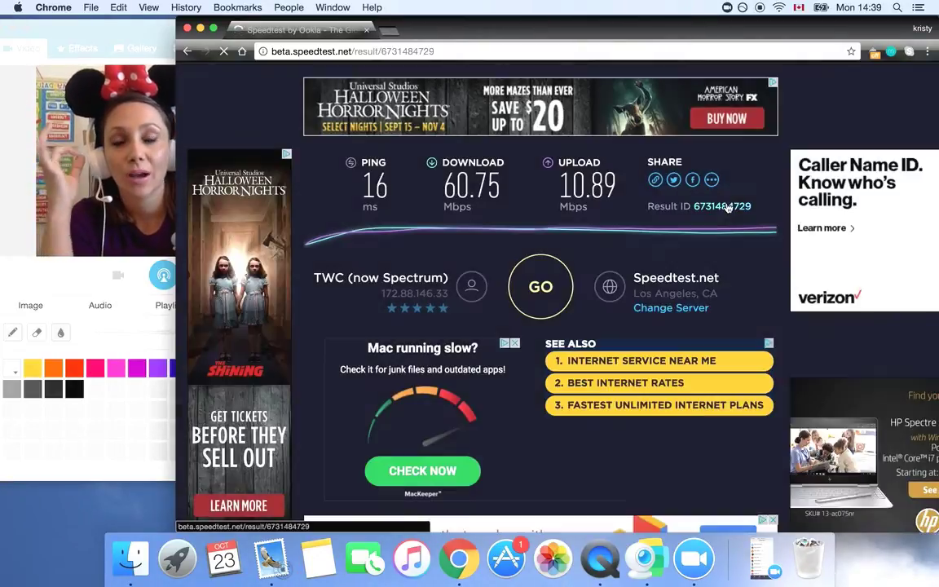
In Zoom Chats, open the conversation with the contact who shared a Speedtest result
left_click(692, 565)
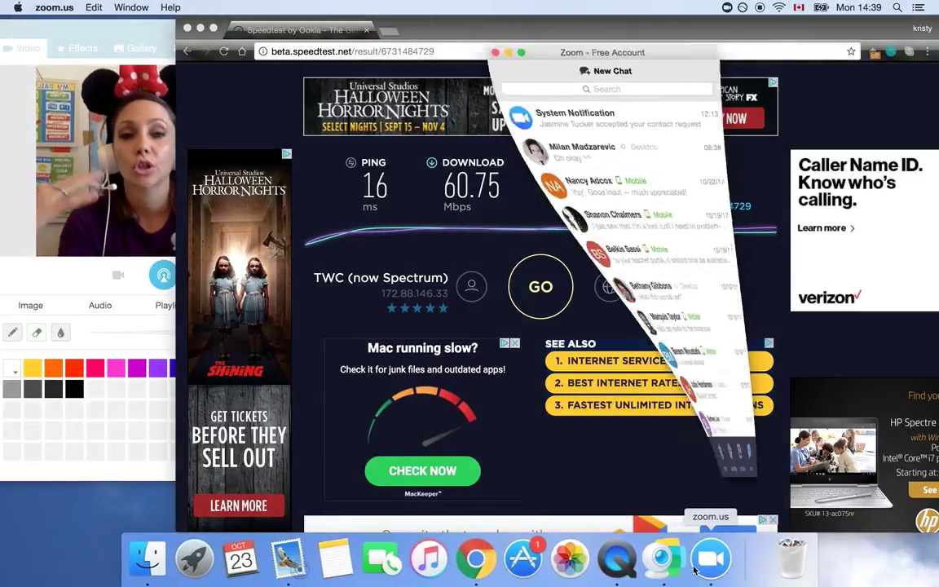
scroll(552, 231, "down", 15)
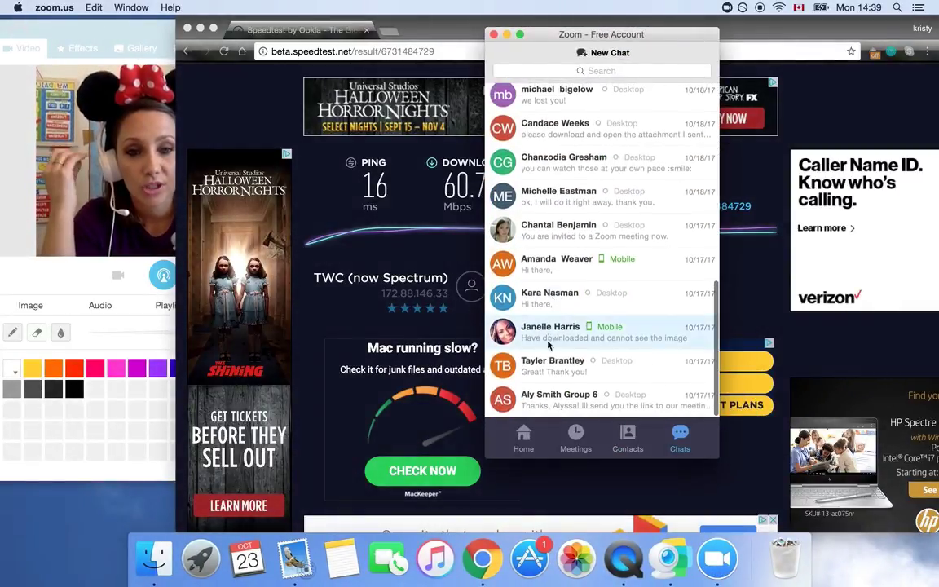
left_click(558, 364)
left_click(275, 461)
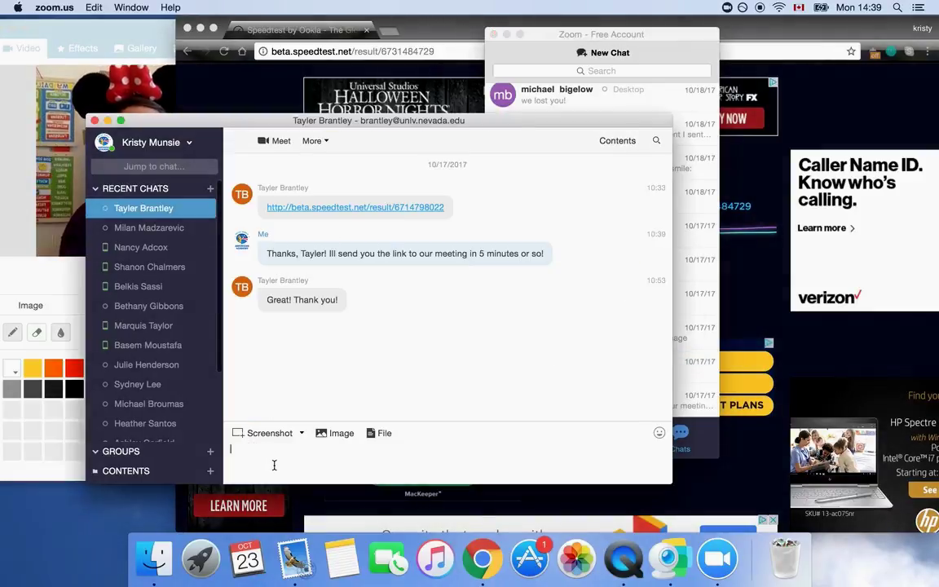
Paste the copied result link into the message box, then delete it again
key("super+v")
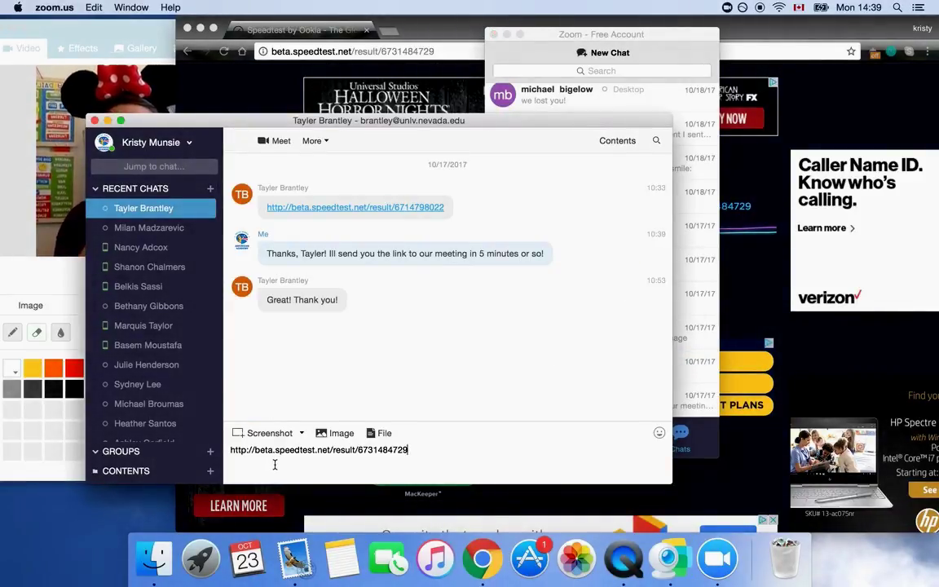
left_click_drag(442, 458, 232, 445)
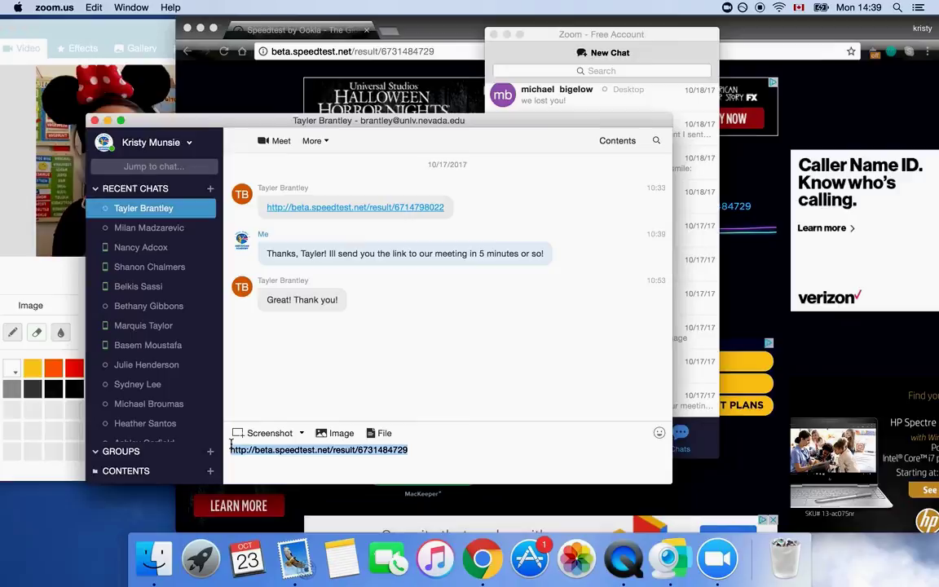
key("BackSpace")
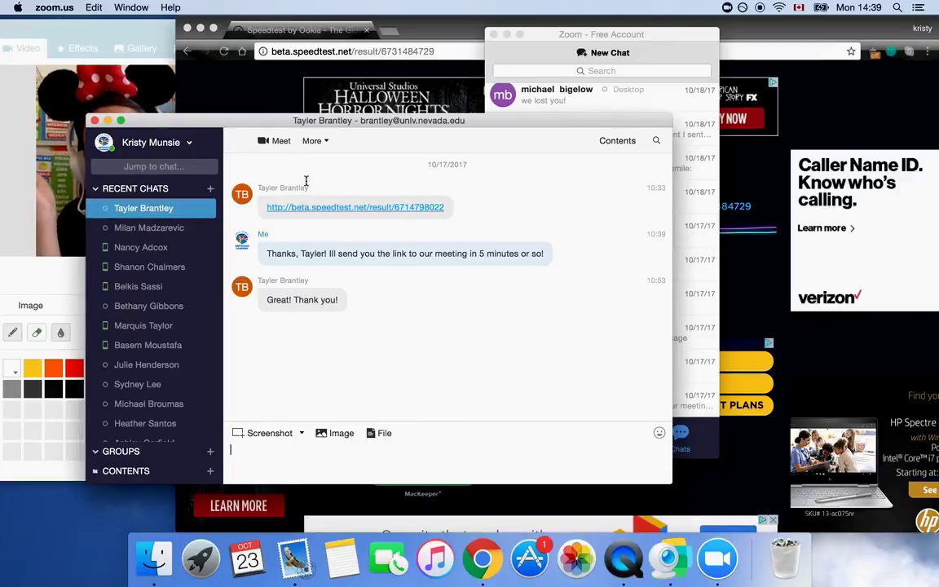
Open the contact's shared result (23 ms, 70.23/11.60 Mbps), then bring ManyCam forward and open QuickTime Player's Dock menu
left_click(323, 209)
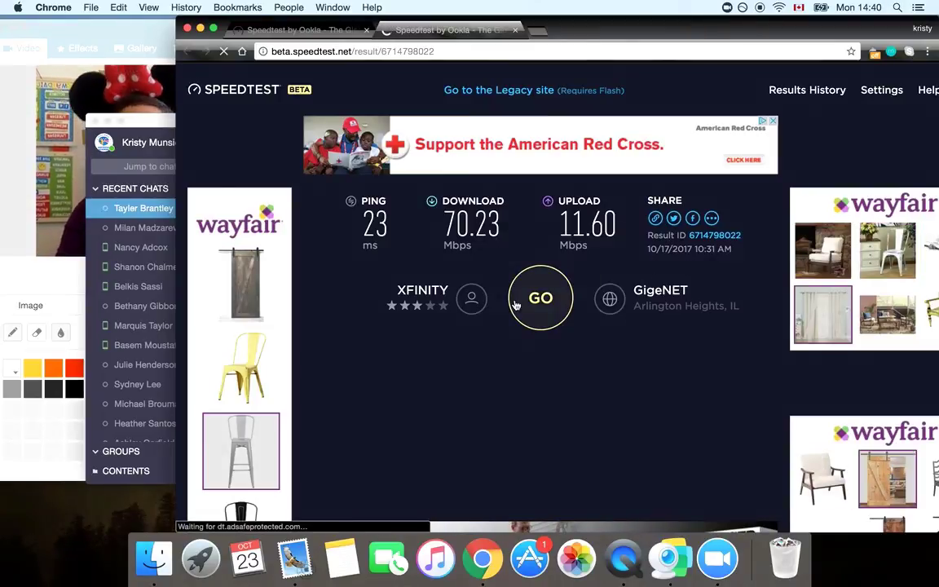
left_click(22, 220)
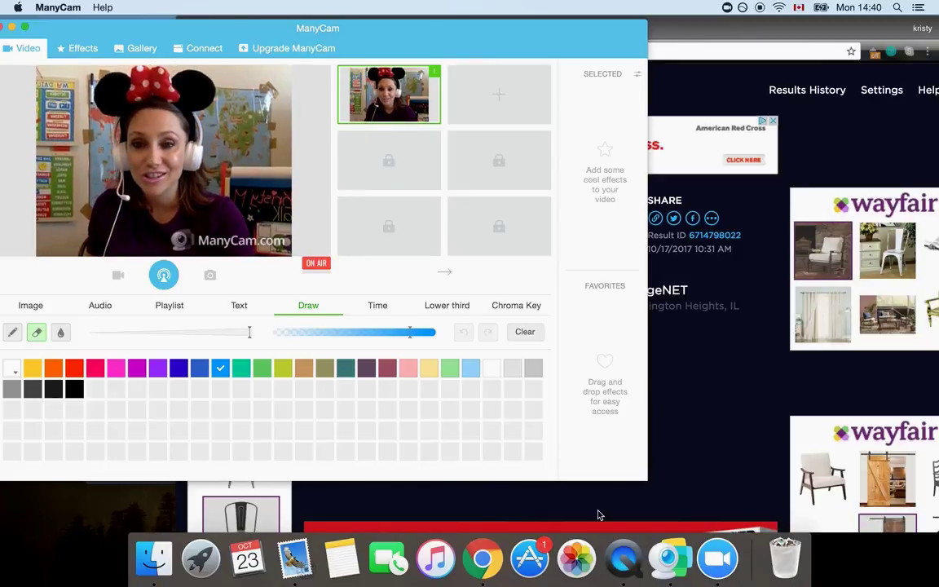
right_click(626, 563)
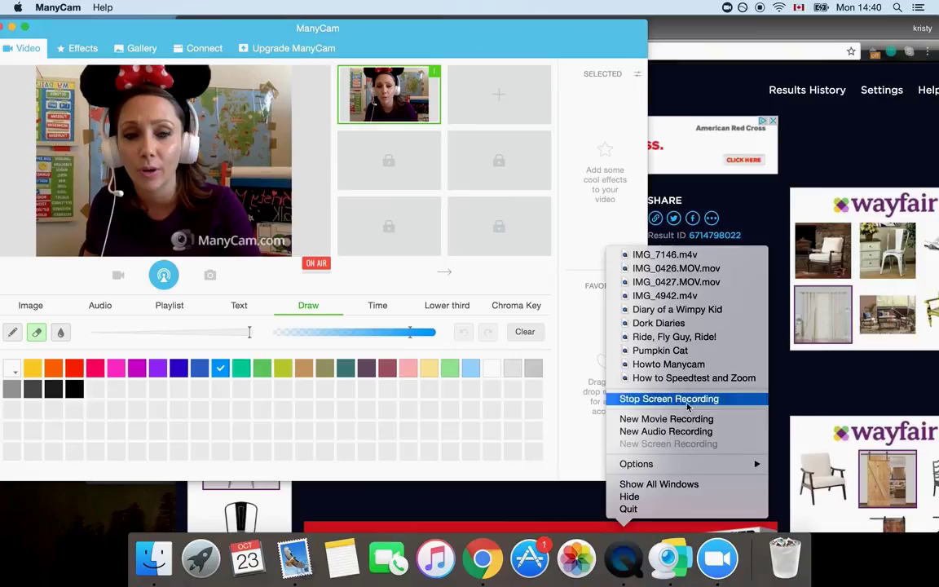